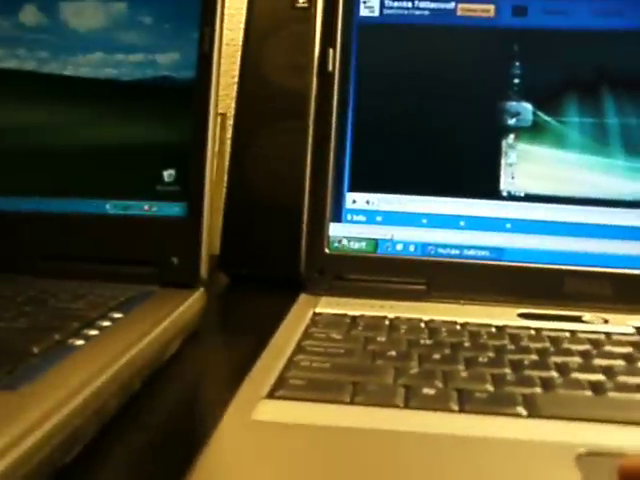
pyautogui.press('super')
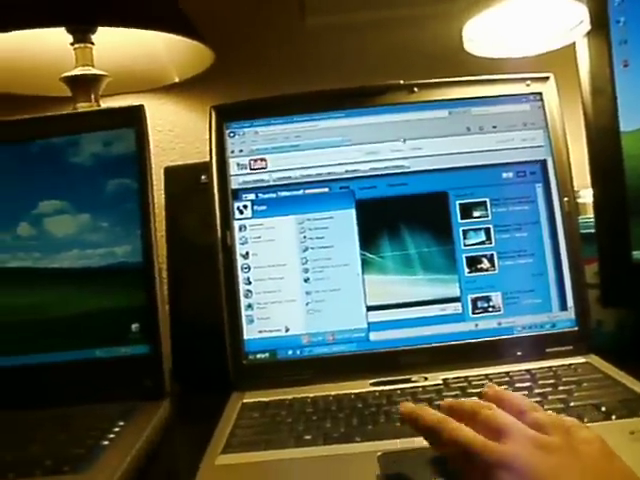
pyautogui.press('Escape')
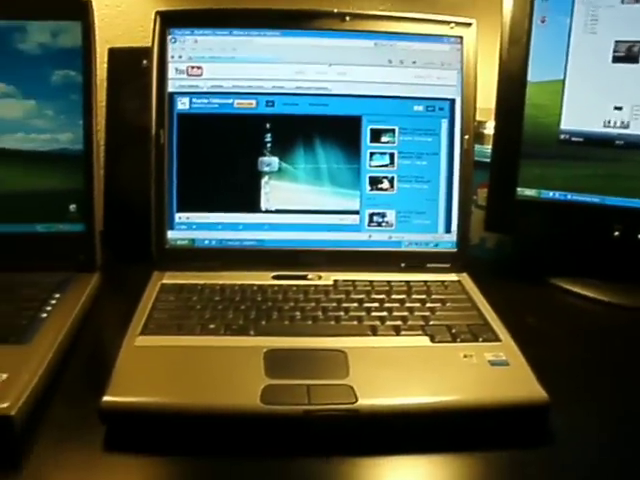